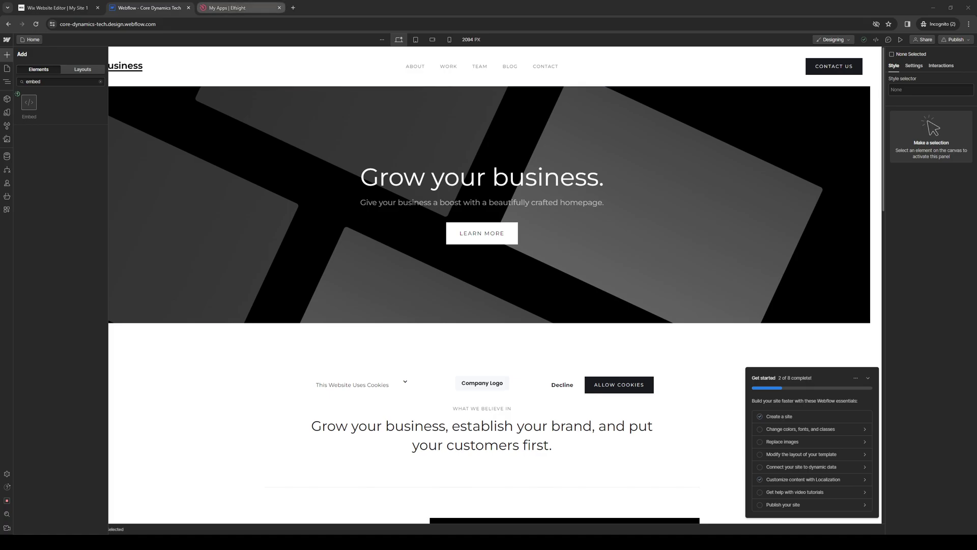
Close the Embed Code dialog and delete the Untitled Cookie Consent widget, then return to Webflow
left_click(238, 8)
left_click(631, 168)
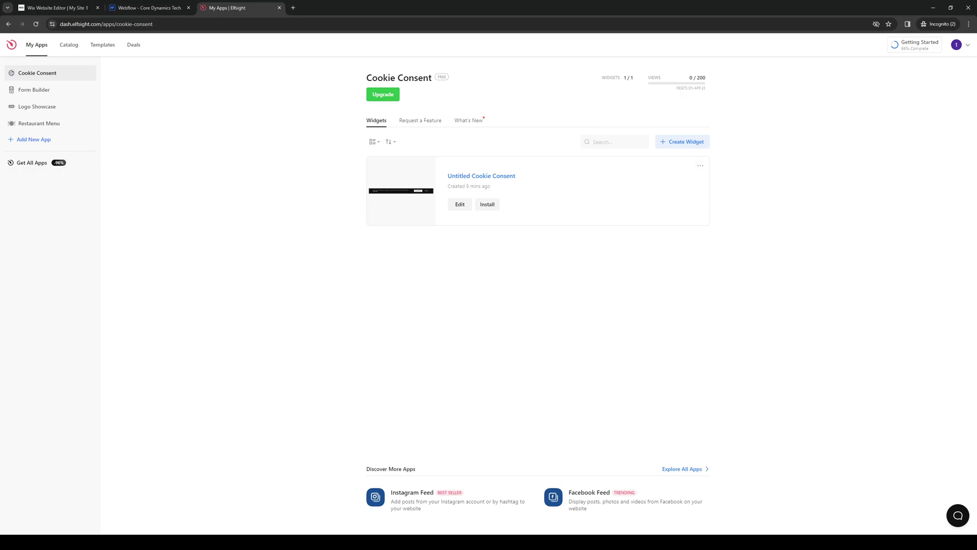
left_click(700, 165)
left_click(713, 278)
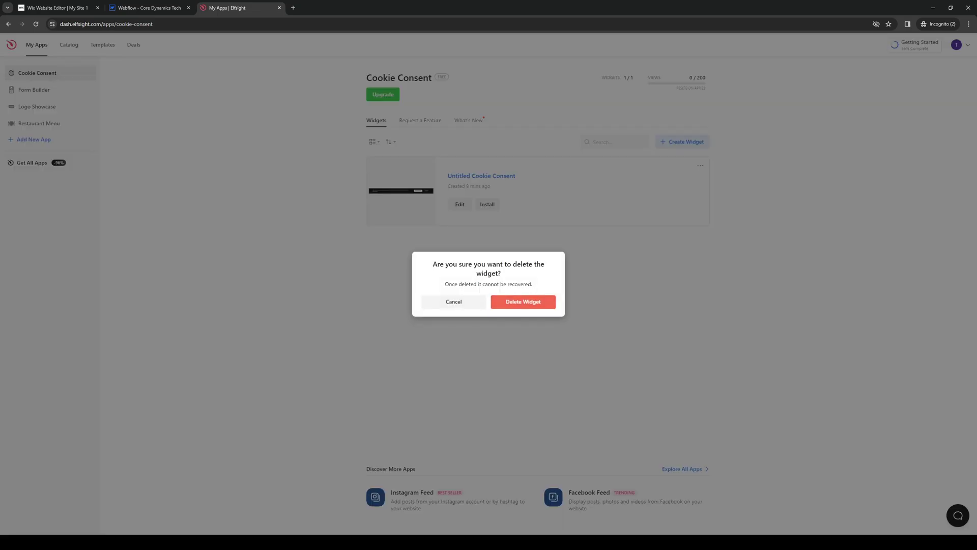
left_click(523, 302)
key("ctrl+Tab")
key("ctrl+Tab")
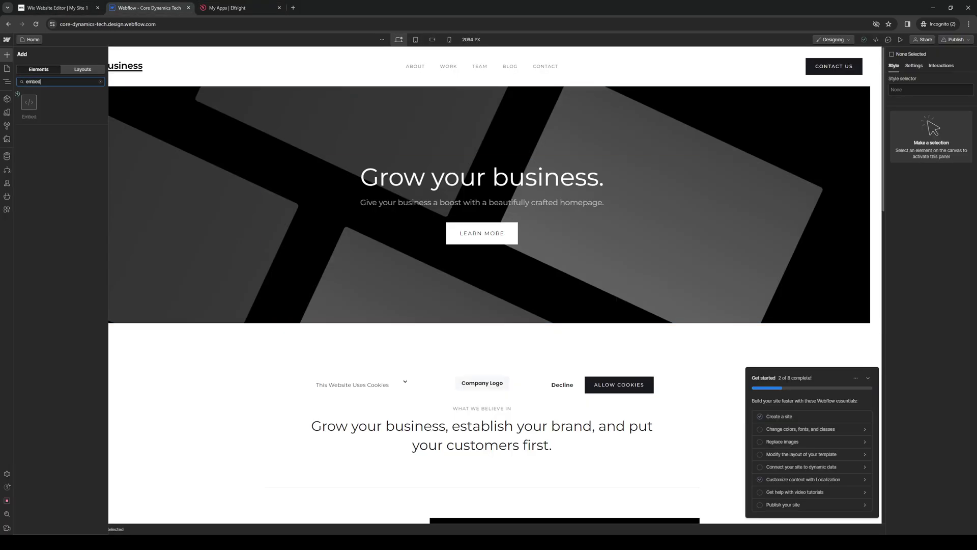
Clear the 'embed' element search and select the first Section in the Navigator, then return to Elfsight
left_click(100, 81)
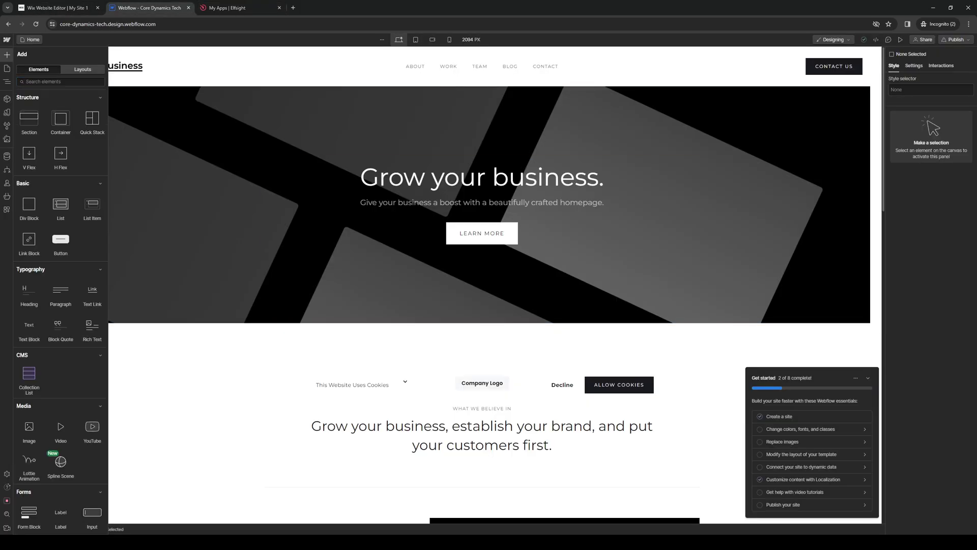
left_click(7, 81)
left_click(36, 85)
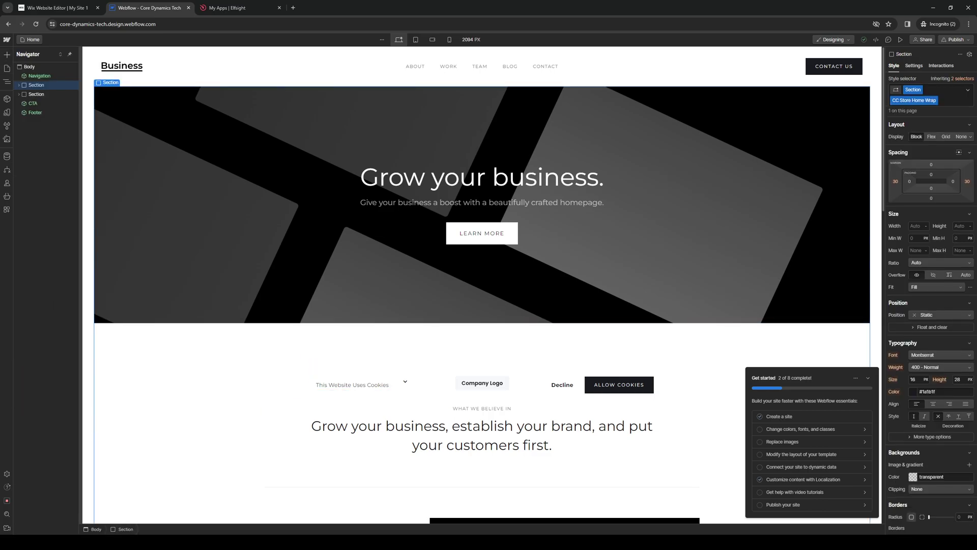
left_click(227, 8)
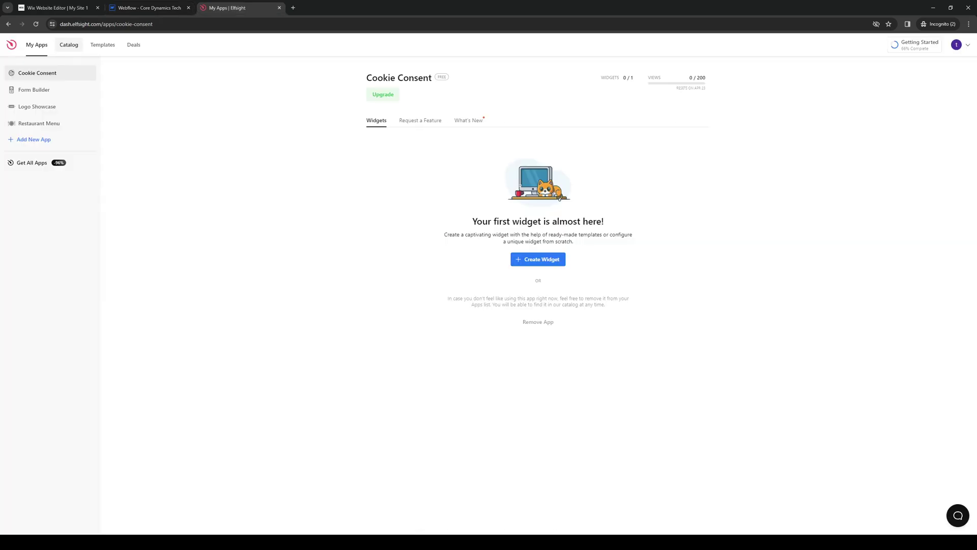
Search the Elfsight app catalog for 'pdf'
left_click(68, 45)
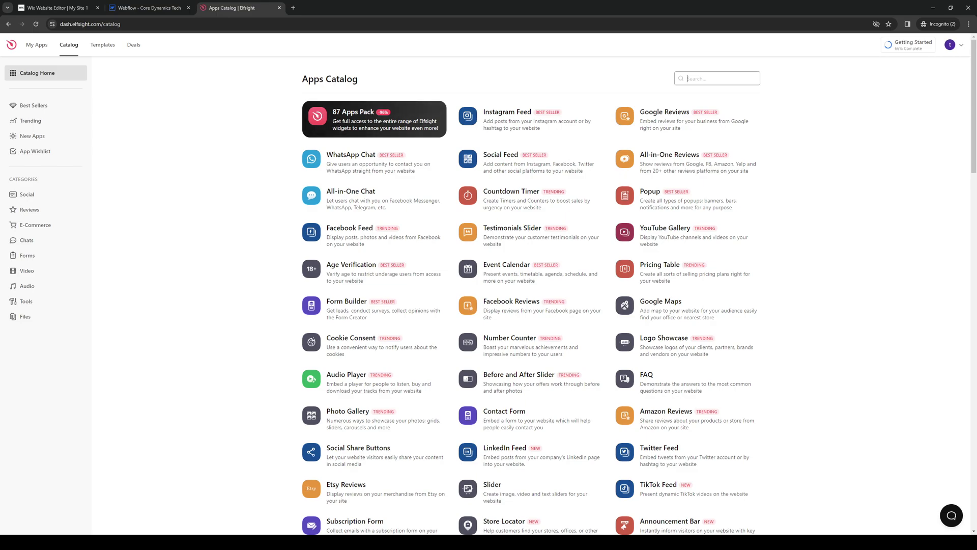
type("pdf")
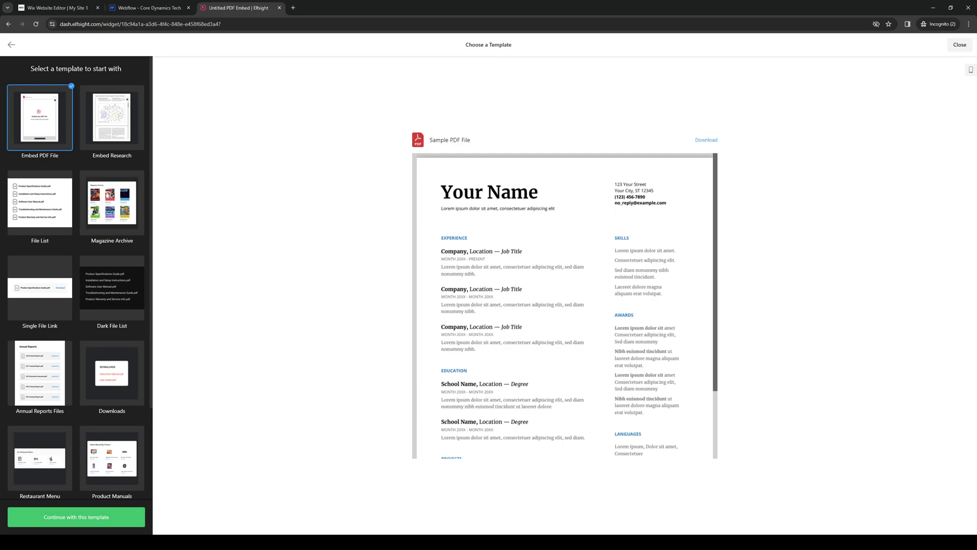
Build the widget from the Embed PDF File template and delete the empty second file, leaving Sample PDF File
left_click(76, 516)
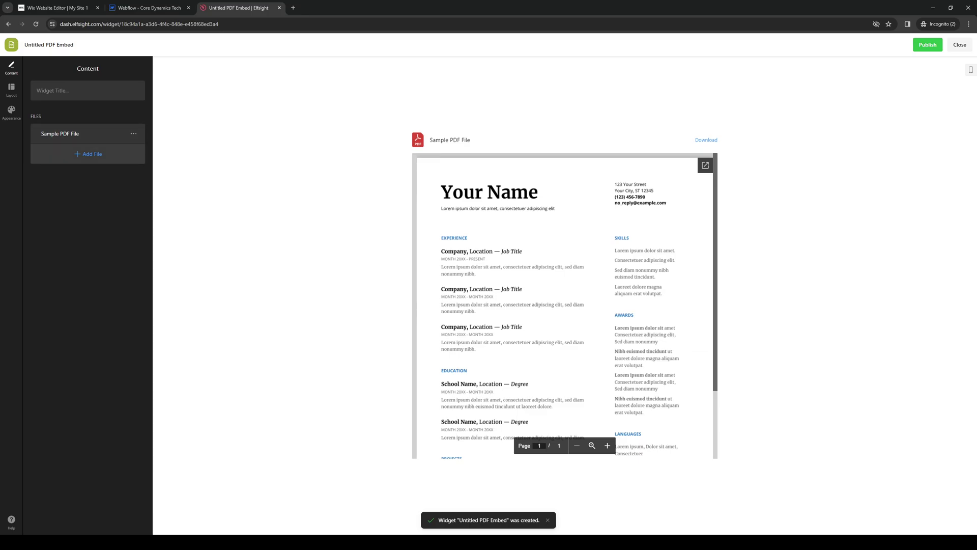
left_click(88, 154)
left_click(134, 91)
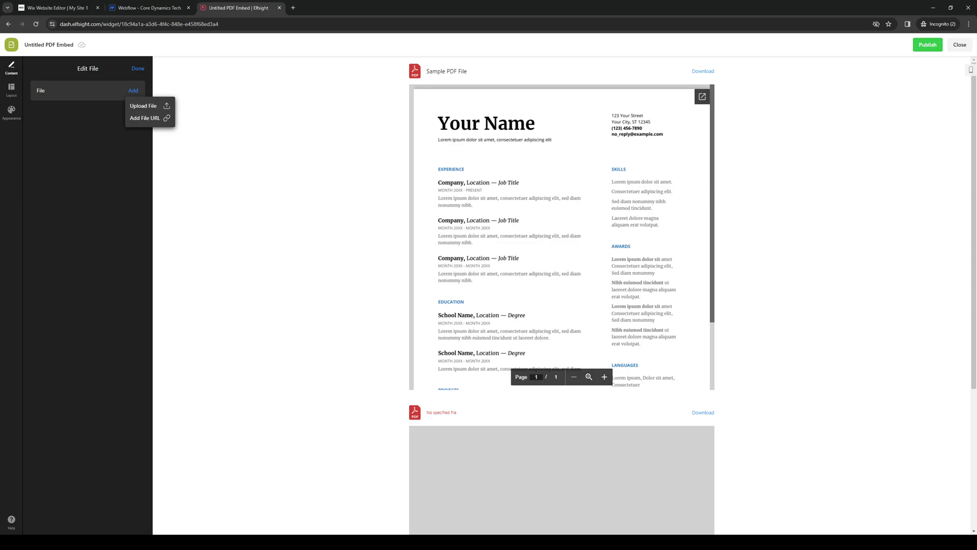
left_click(88, 152)
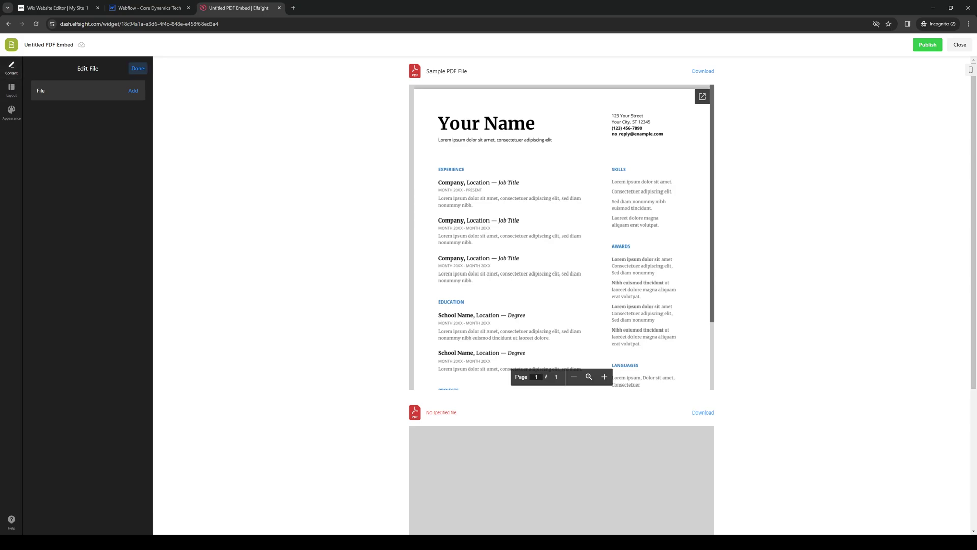
key("Return")
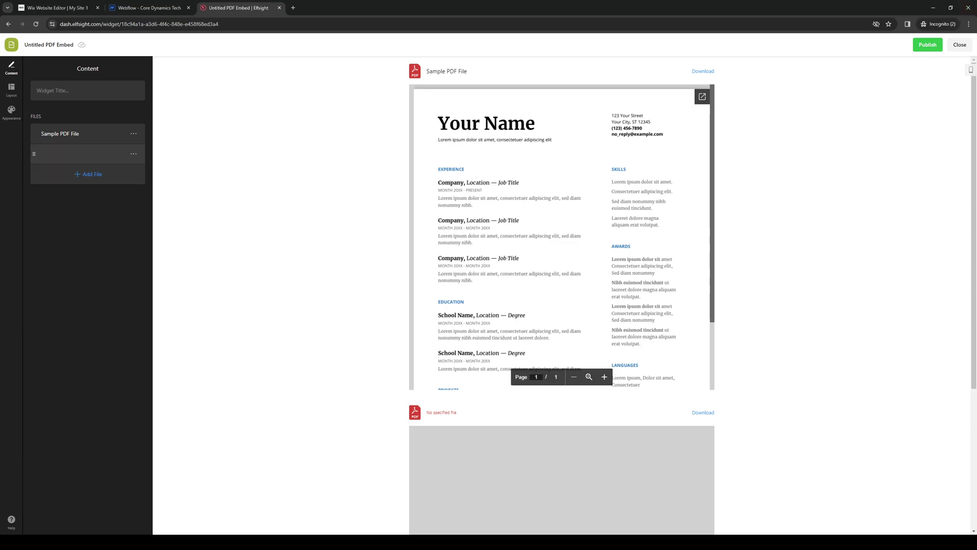
left_click(134, 154)
left_click(153, 194)
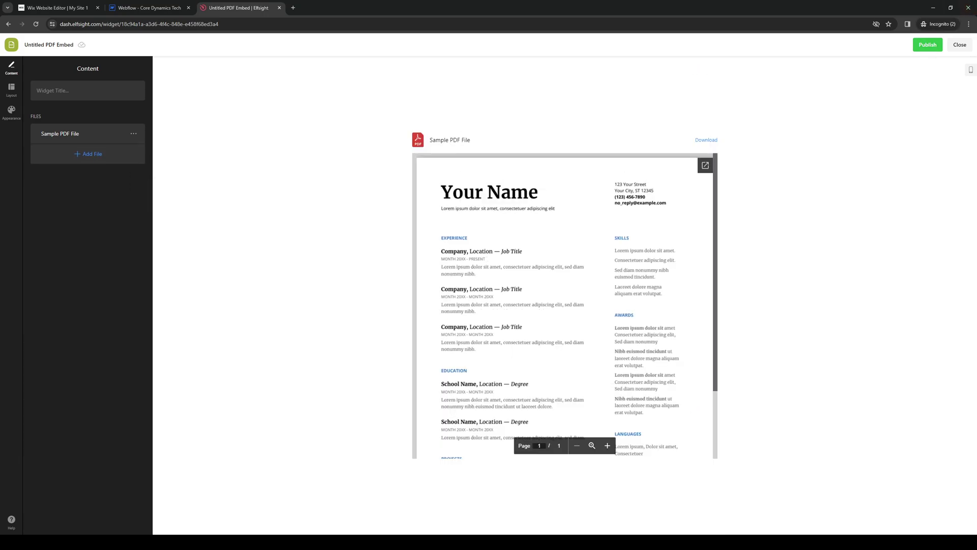
Publish the PDF Embed widget on the Free plan and copy its embed code for Webflow
left_click(928, 45)
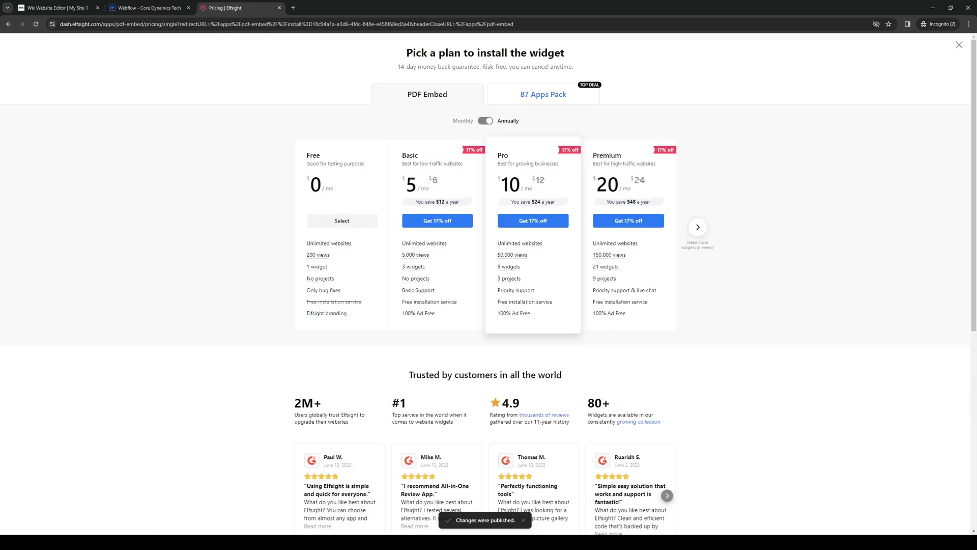
mouse_move(416, 278)
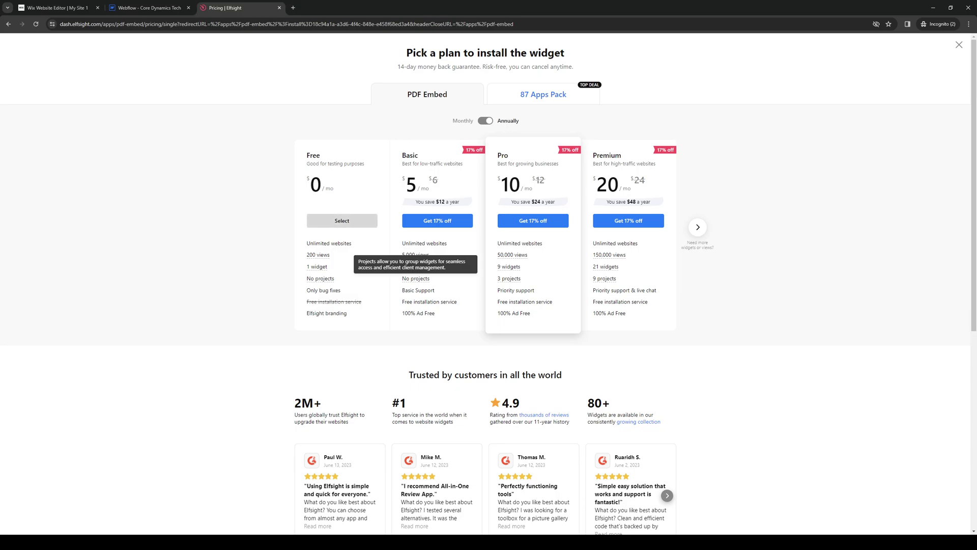
left_click(342, 220)
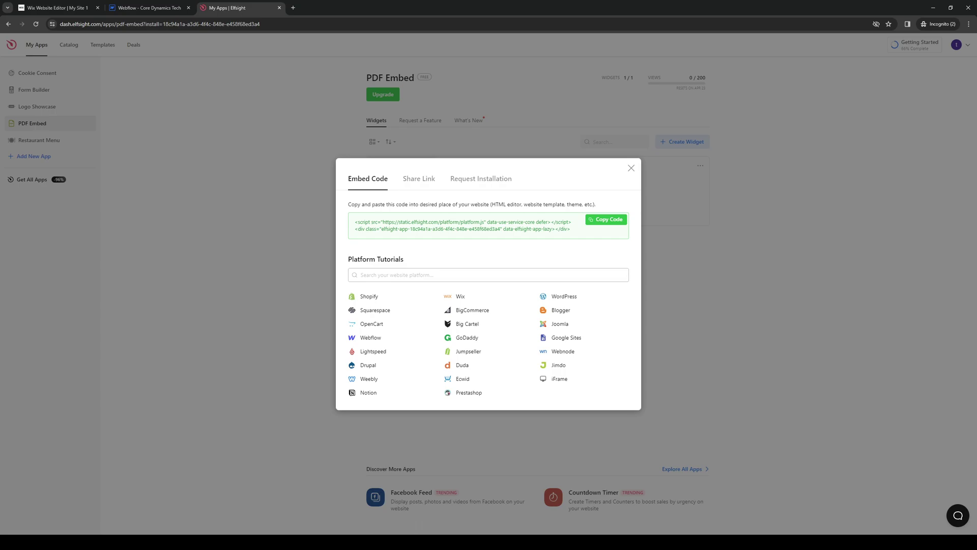
left_click(606, 219)
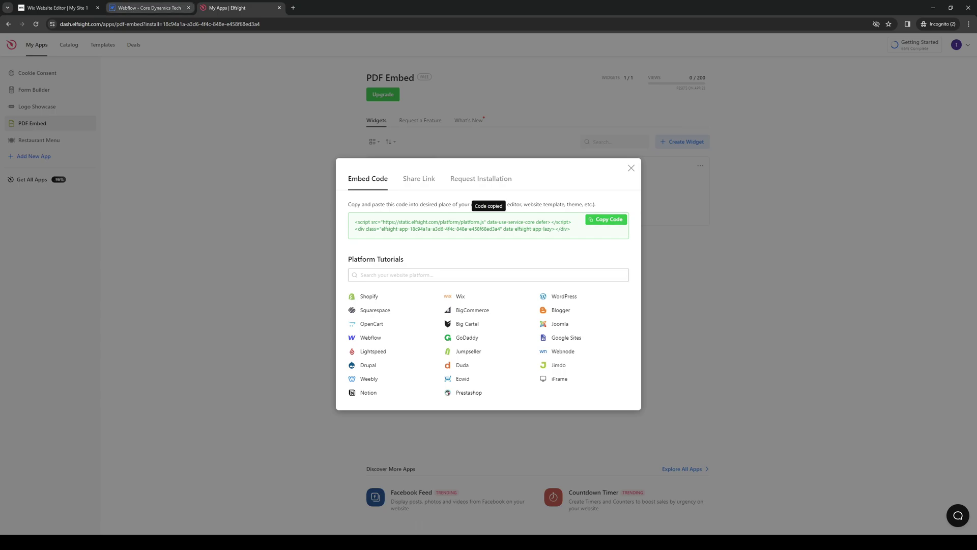
left_click(148, 8)
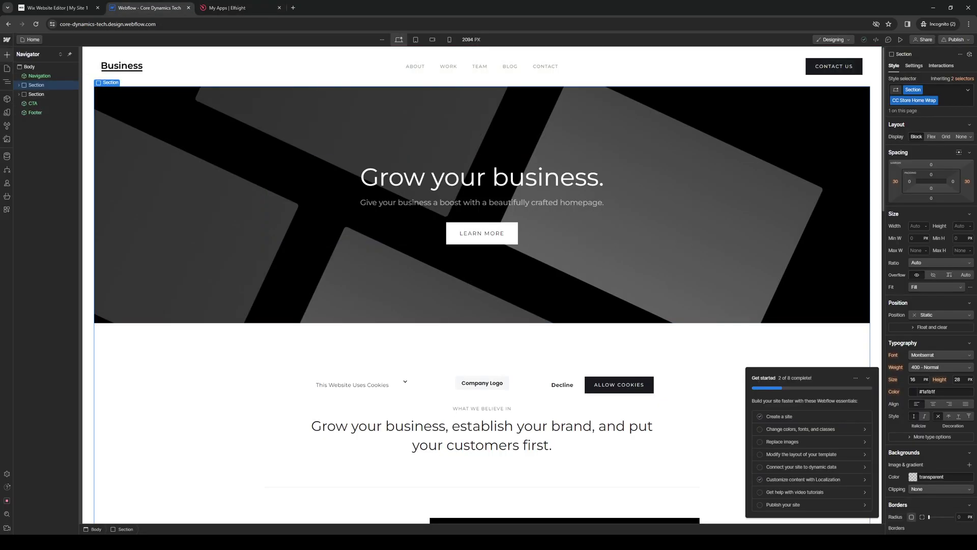
Replace the 'embe' search with 'cont' and drop a Container into the section below the hero
left_click(7, 54)
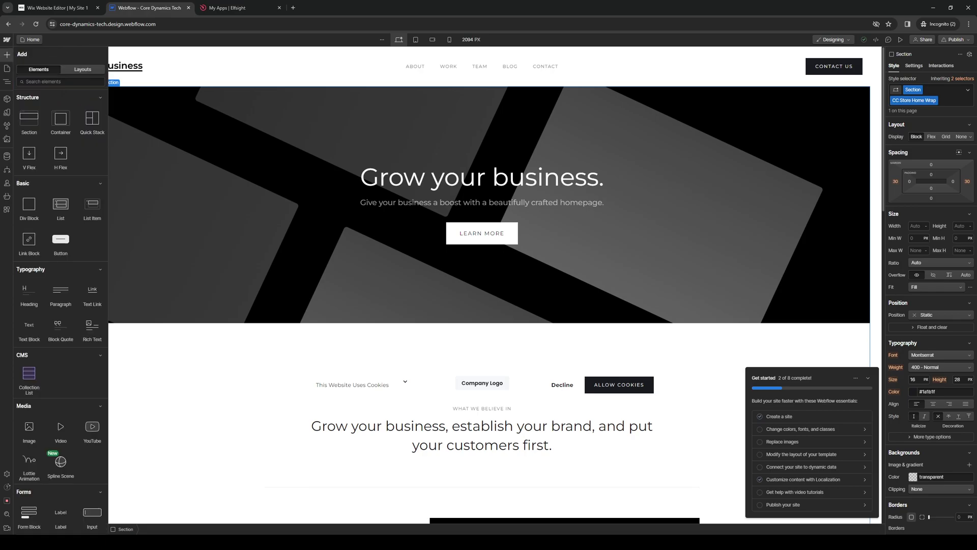
type("embed")
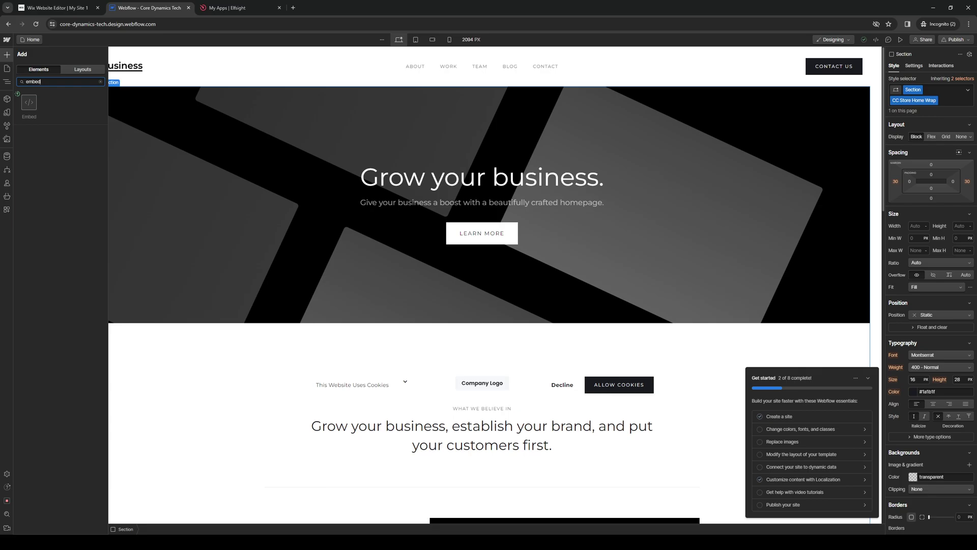
left_click_drag(46, 81, 6, 81)
key("BackSpace")
type("cont")
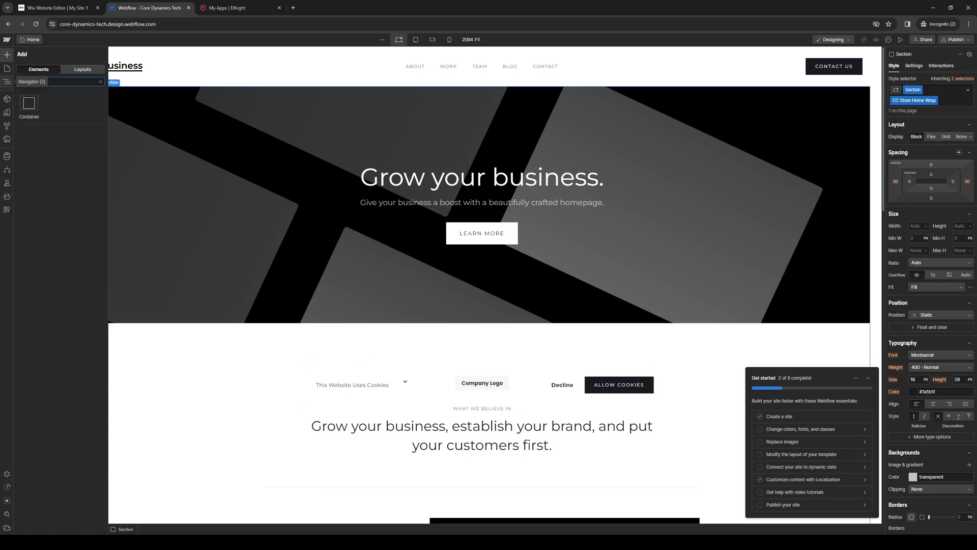
left_click_drag(29, 104, 415, 357)
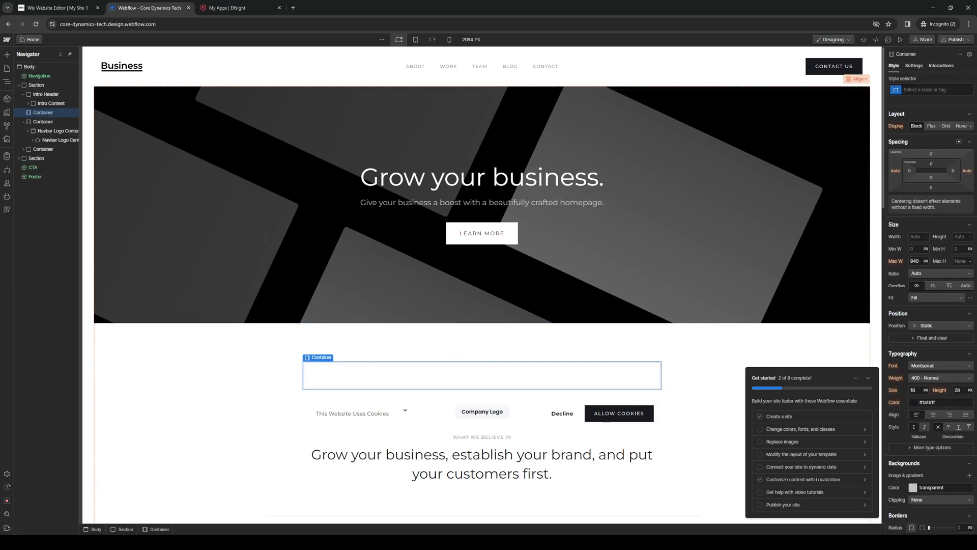
left_click(7, 55)
Search the Add Elements panel for 'embed', which finds no usable Embed element
left_click_drag(44, 81, 7, 82)
left_click(42, 81)
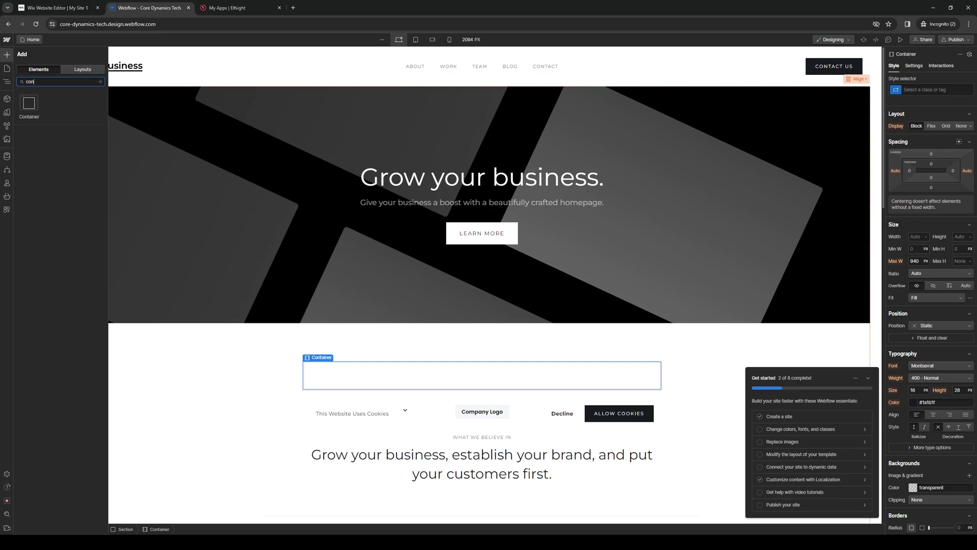
key("BackSpace")
key("BackSpace")
key("BackSpace")
type("embed")
mouse_move(29, 104)
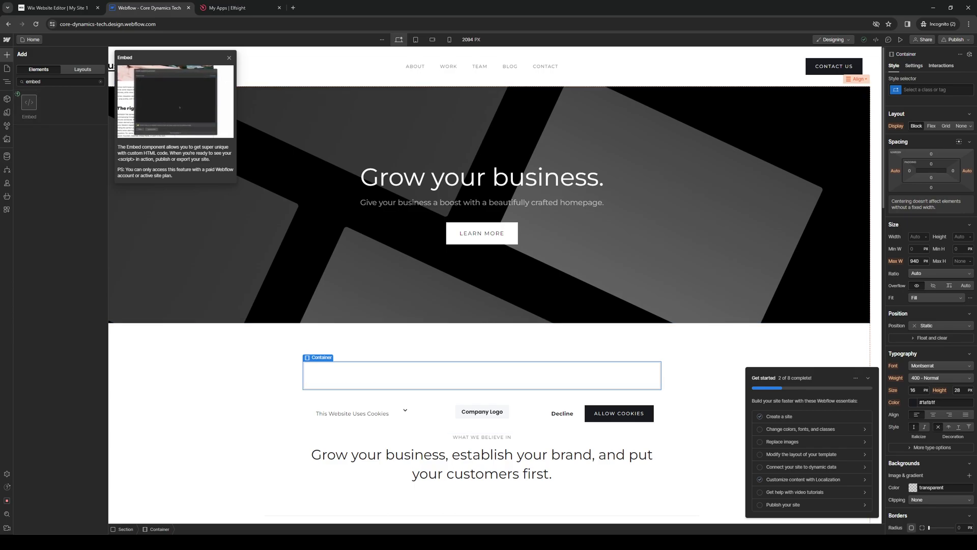
key("z")
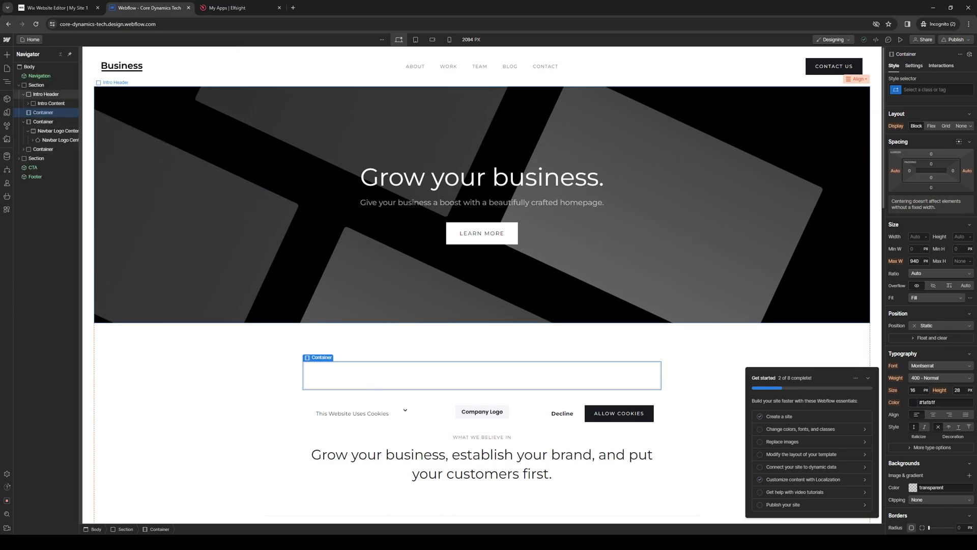
key("a")
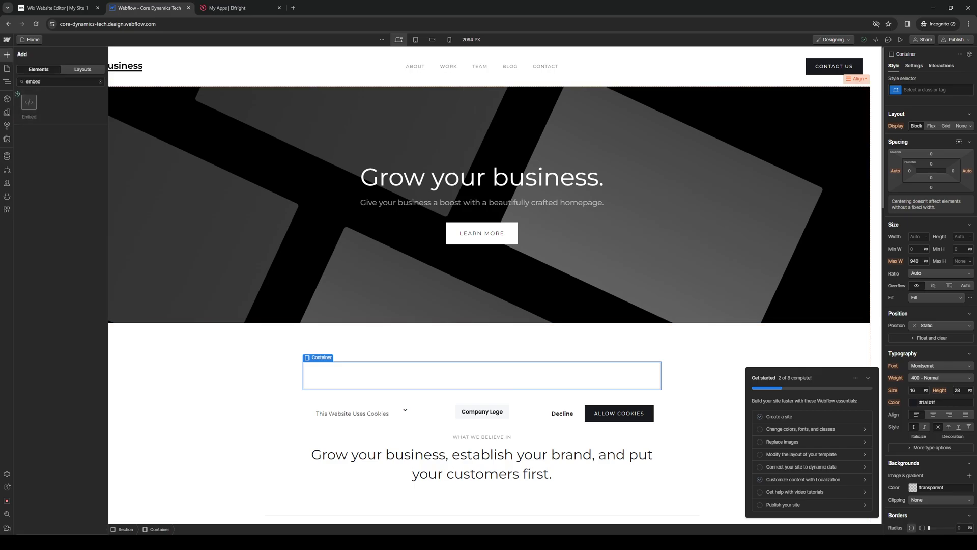
Search 'code' after 'htmlcus' finds nothing, and drop a Code Block into the new Container
left_click(51, 82)
type("html")
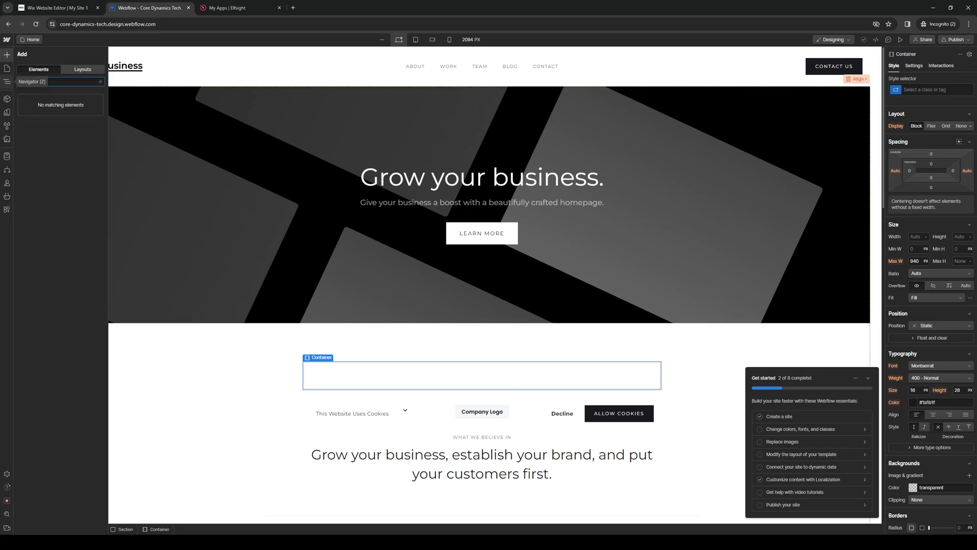
type("c")
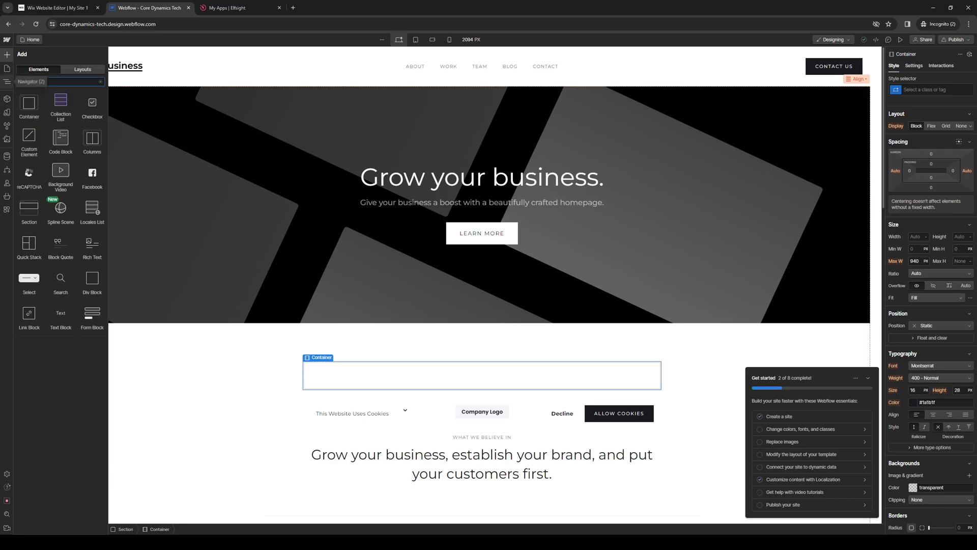
type("us")
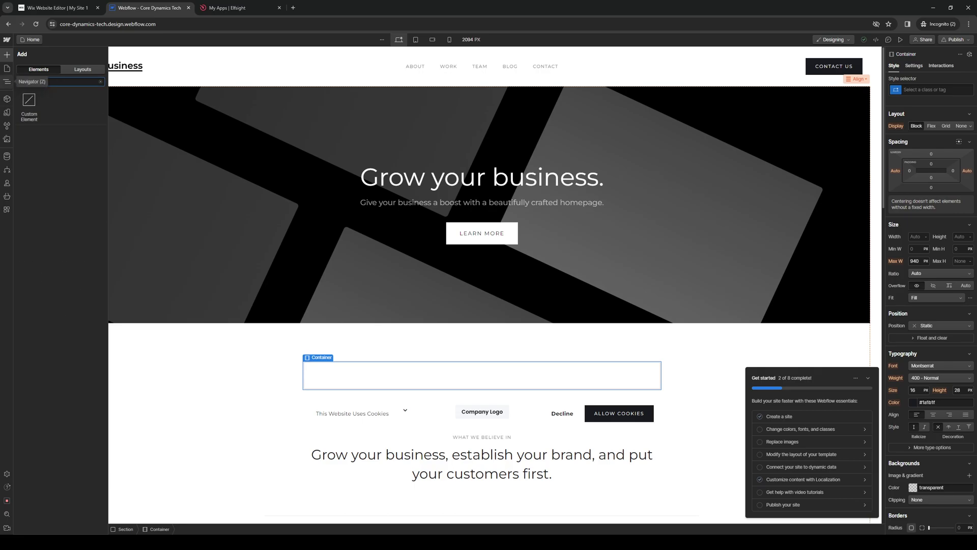
key("ctrl+a")
key("BackSpace")
type("code")
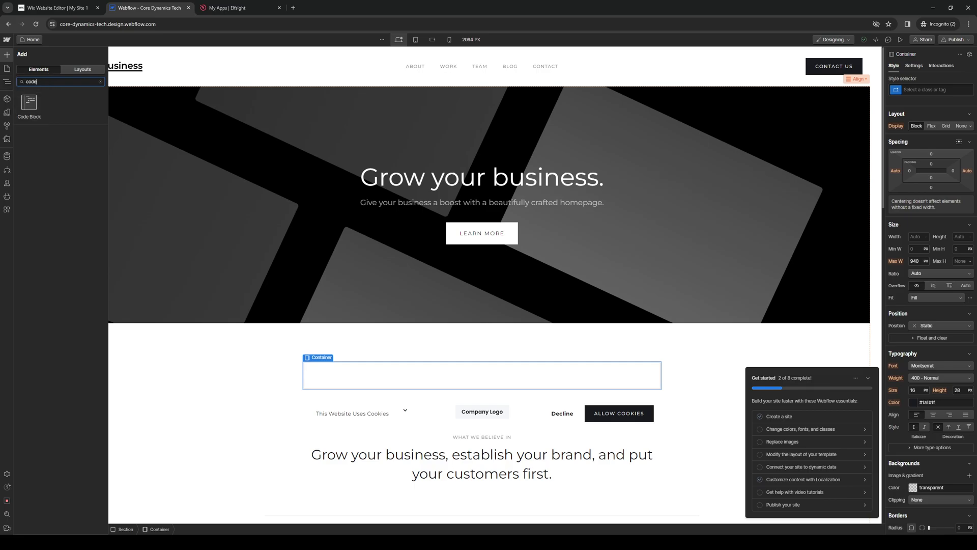
left_click_drag(29, 103, 407, 377)
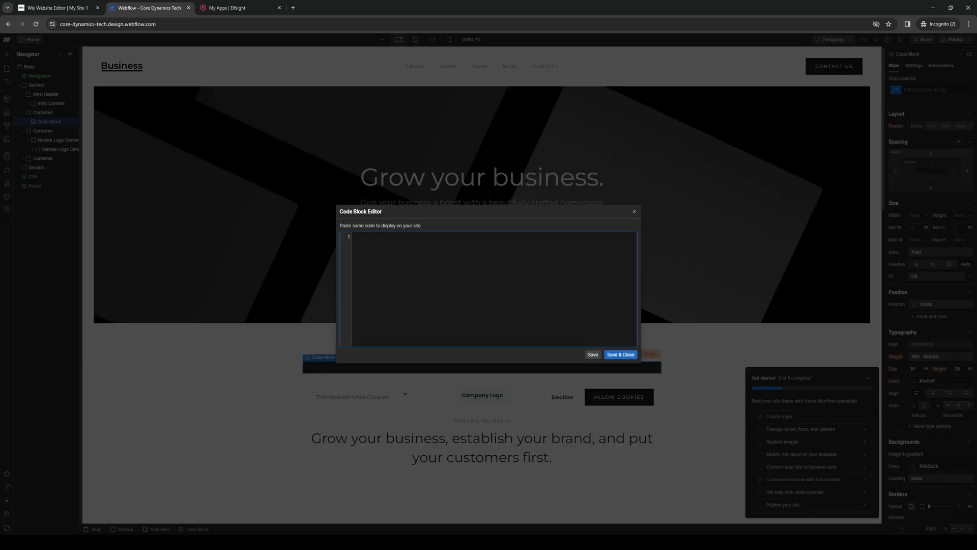
Paste the Elfsight script and widget div into the Code Block, save it, and select the section
key("ctrl+v")
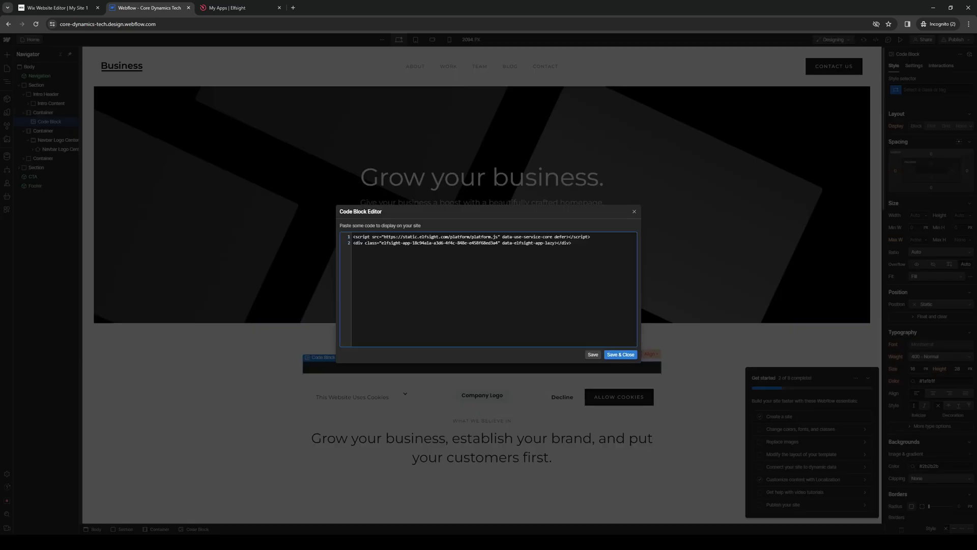
left_click(620, 354)
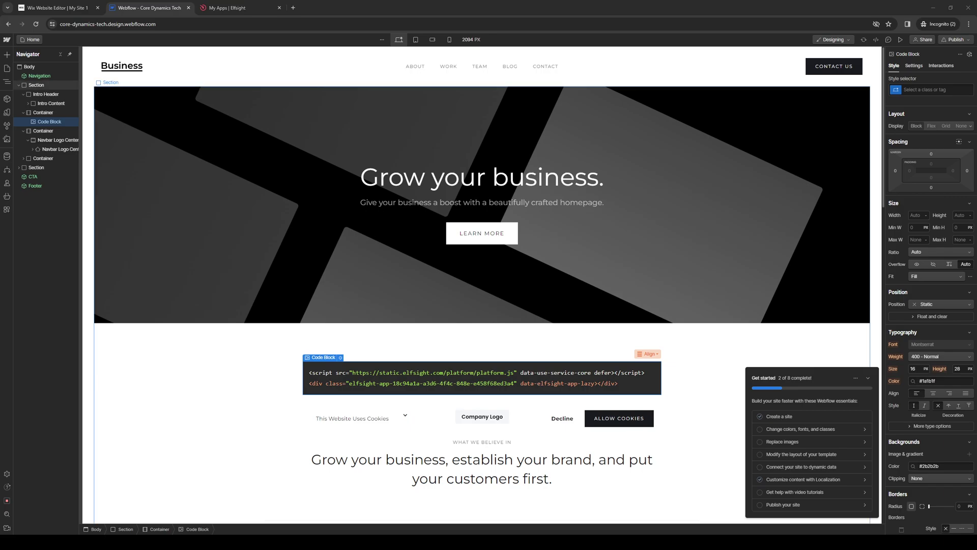
left_click(723, 353)
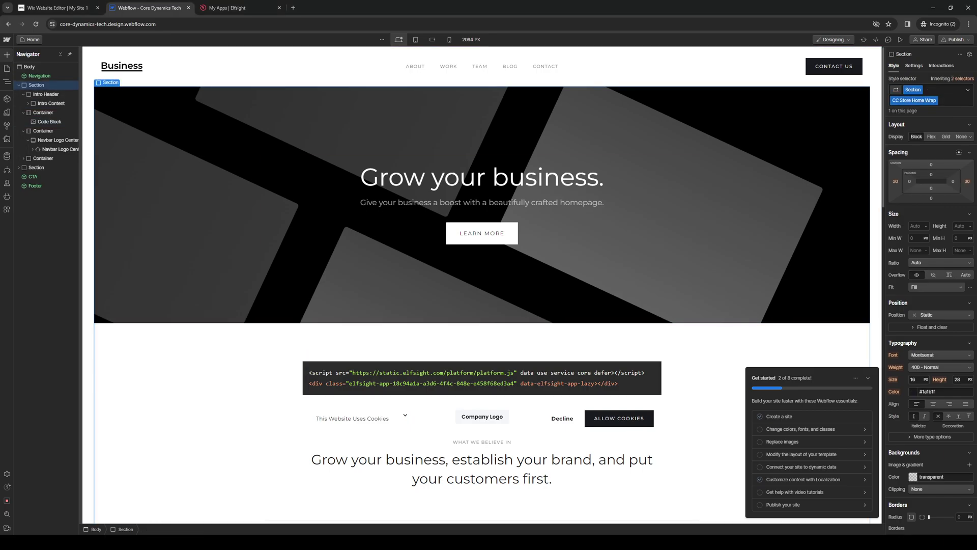